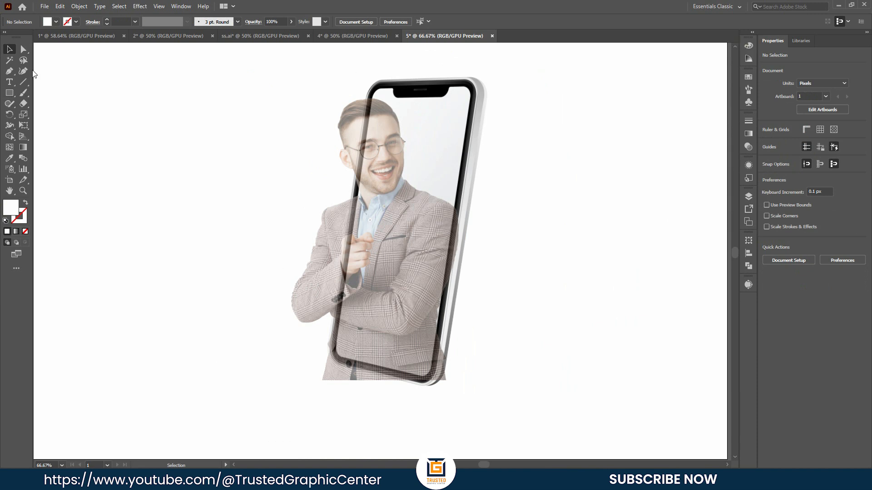
- Trace the phone screen's top edge with the Pen tool, from the upper-left rounded corner across the notch and around the upper-right corner
right_click(11, 74)
left_click(35, 72)
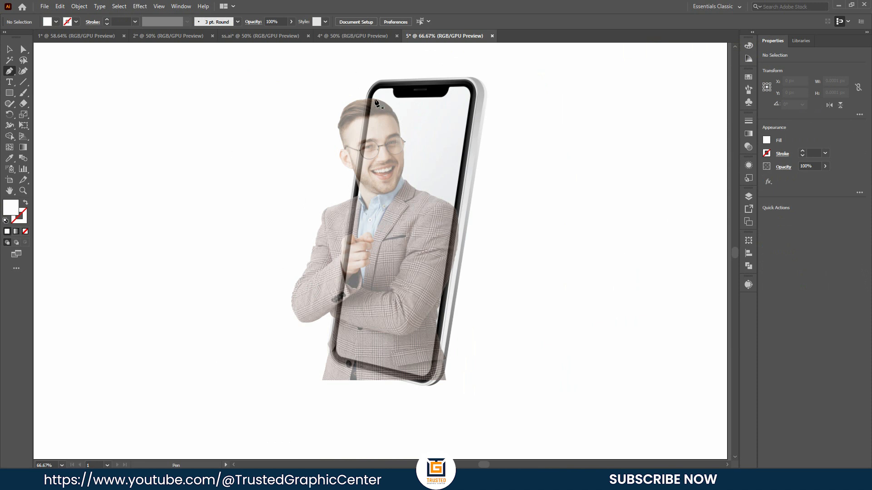
scroll(398, 97, "up", 1, "alt")
scroll(370, 79, "up", 1, "alt")
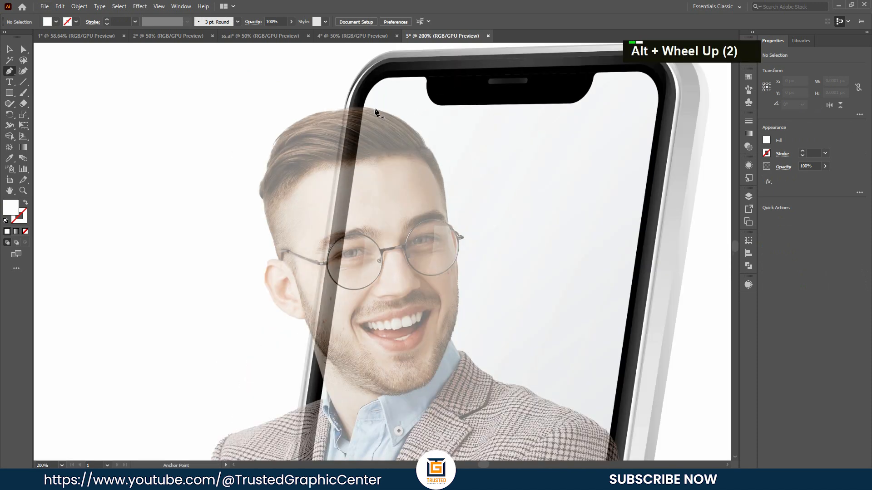
left_click_drag(364, 103, 393, 79)
left_click(422, 76)
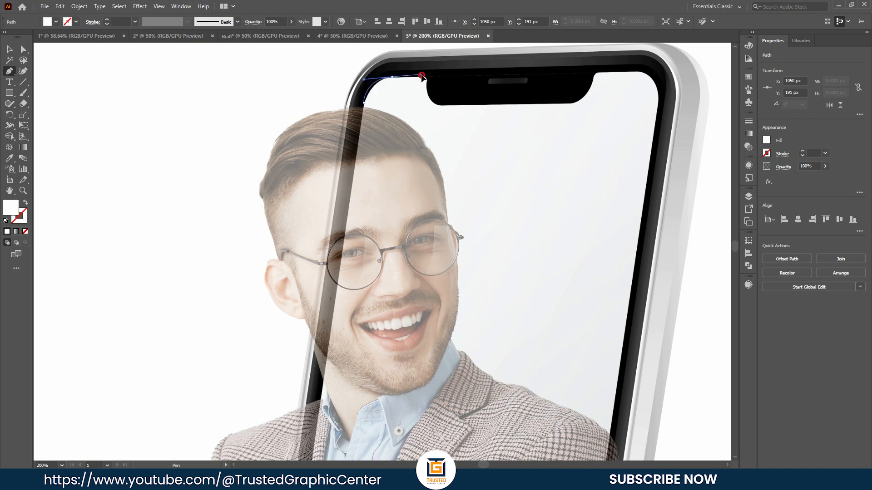
left_click(640, 72)
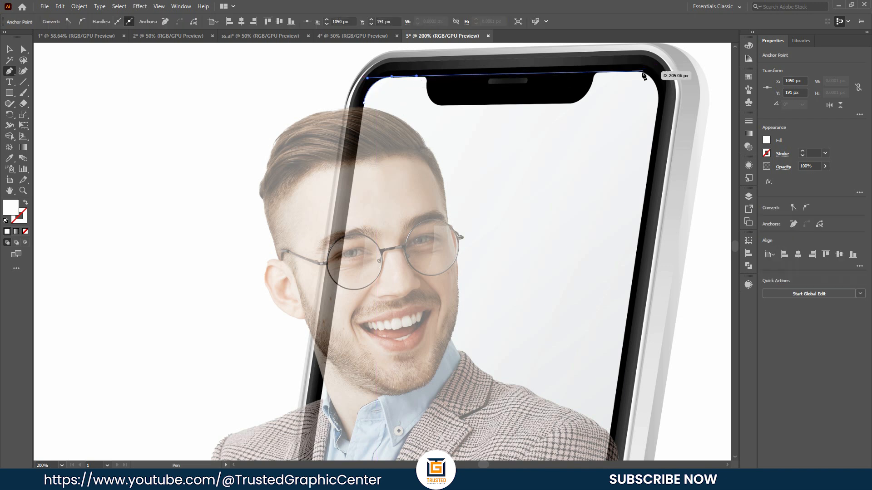
left_click_drag(656, 99, 651, 130)
key("shift")
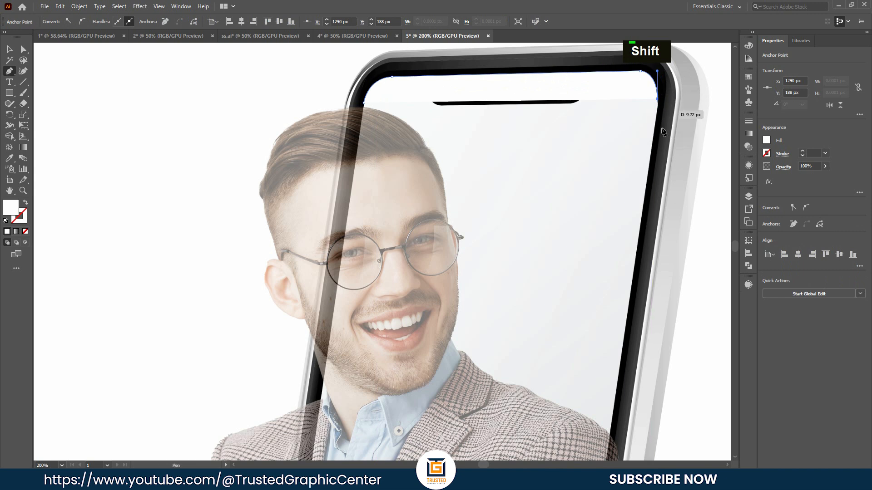
- Continue the pen path down the screen's right inner edge and curve it around the lower-right rounded corner
scroll(654, 113, "down", 3)
scroll(635, 191, "down", 3)
scroll(617, 273, "down", 3)
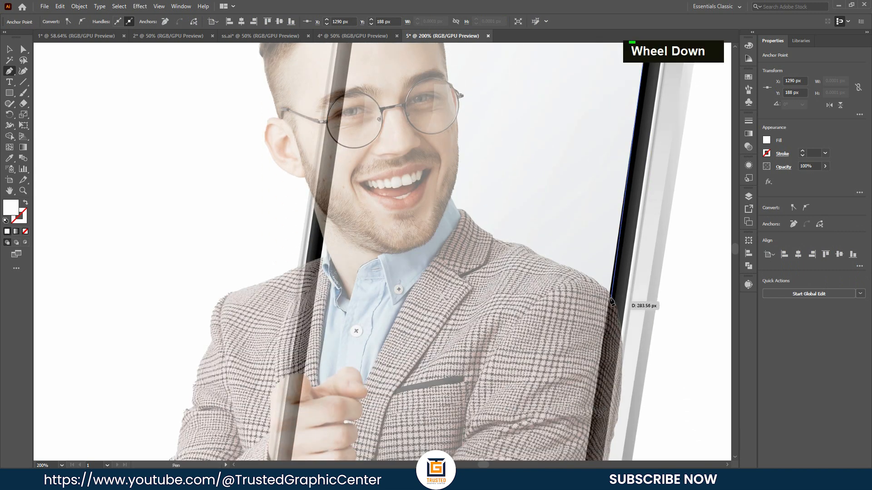
scroll(613, 262, "up", 3, "alt")
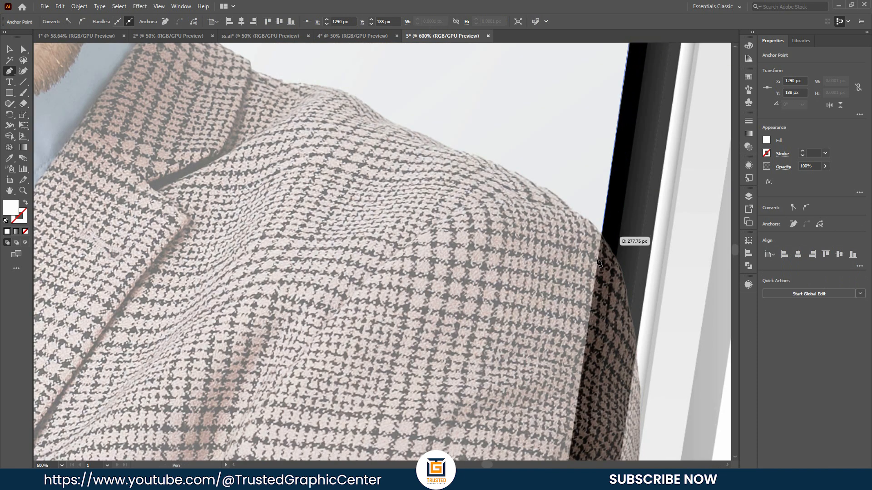
scroll(597, 240, "down", 5)
scroll(589, 242, "down", 4, "alt")
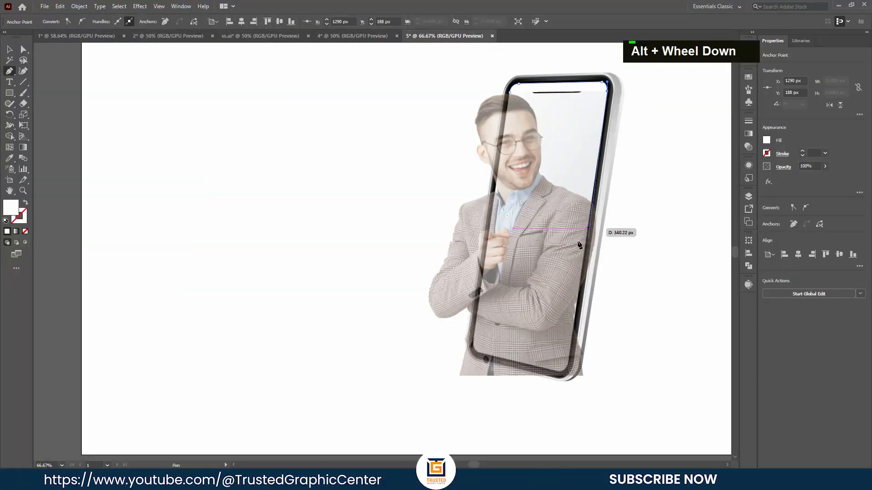
scroll(590, 243, "down", 3)
scroll(574, 227, "up", 3, "alt")
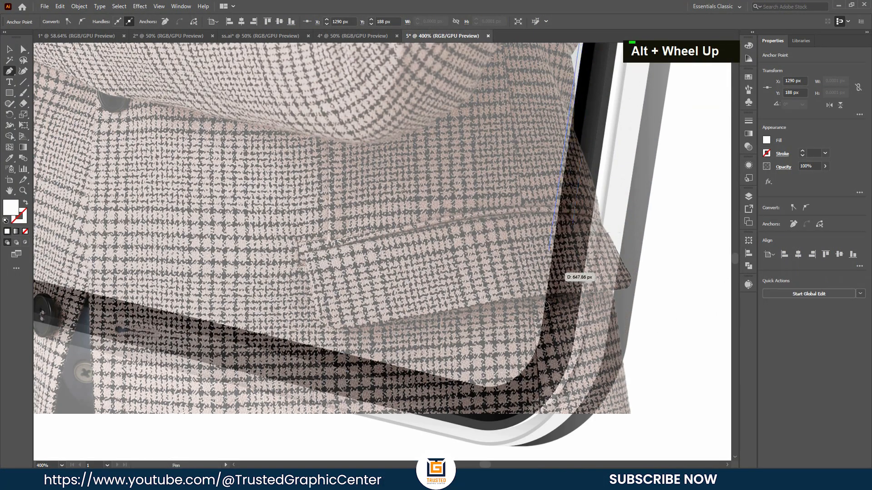
left_click(541, 335)
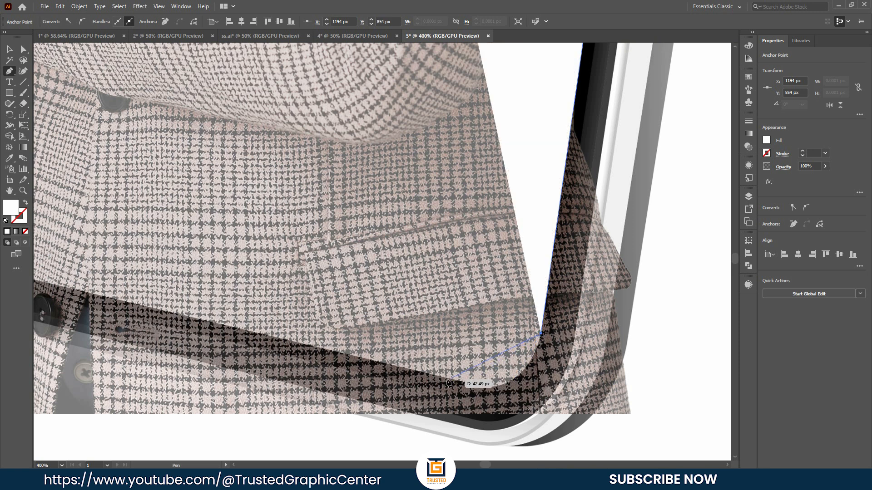
left_click_drag(447, 381, 358, 346)
key("alt")
scroll(540, 323, "down", 1)
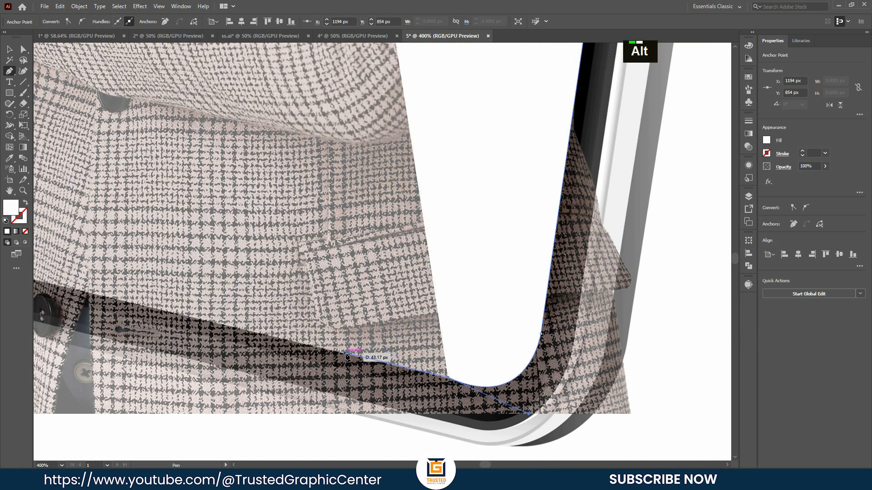
- Extend the path along the screen's bottom edge to the lower-left corner and swap its white fill to a stroke
scroll(415, 345, "up", 1)
scroll(415, 345, "left", 2)
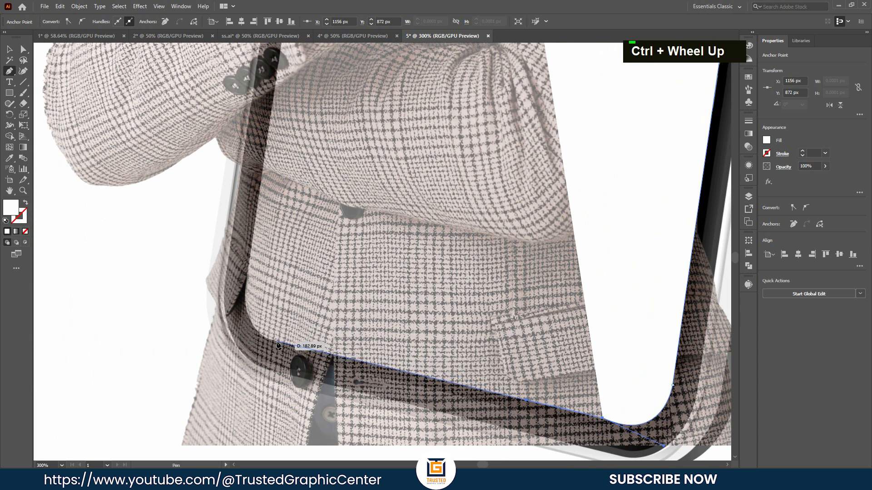
left_click(276, 340)
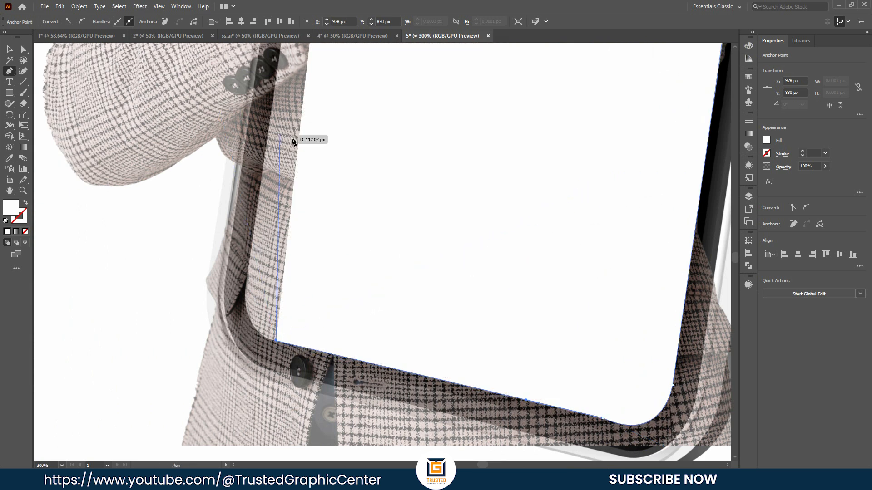
scroll(266, 184, "up", 1)
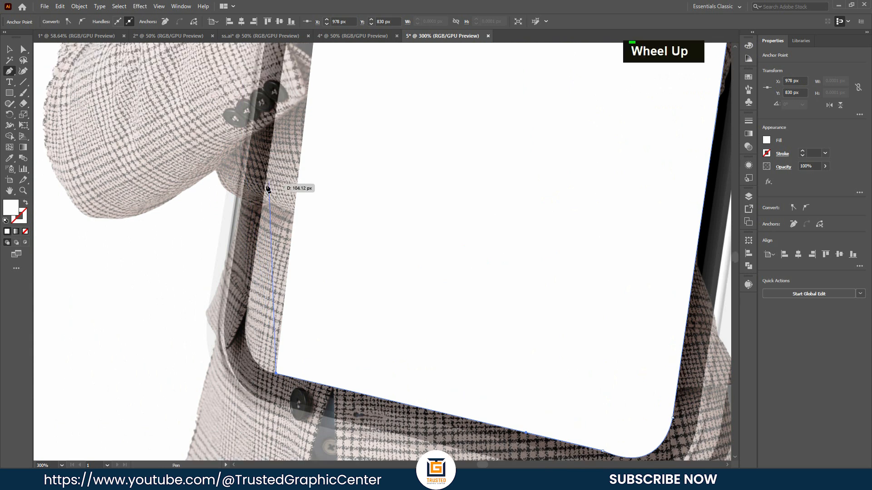
key("shift+x")
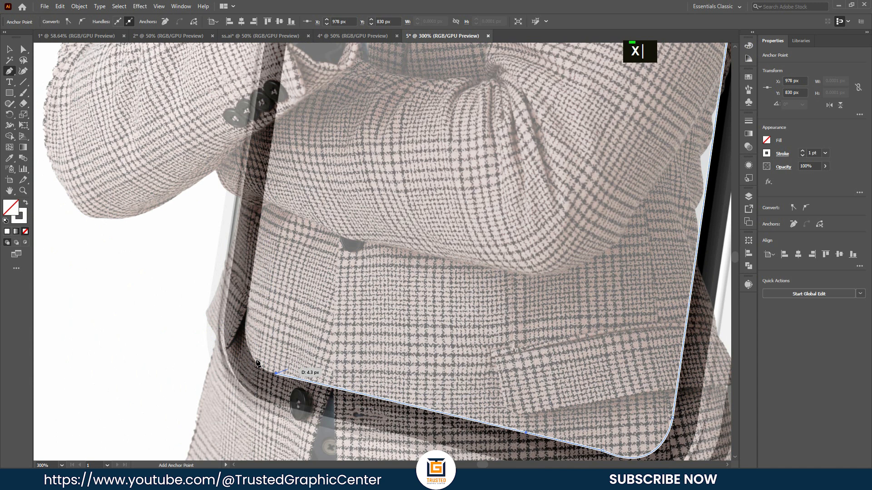
- Curve the path around the screen's lower-left corner and run it up the left inner edge to the underside of the sleeve
scroll(253, 338, "up", 2)
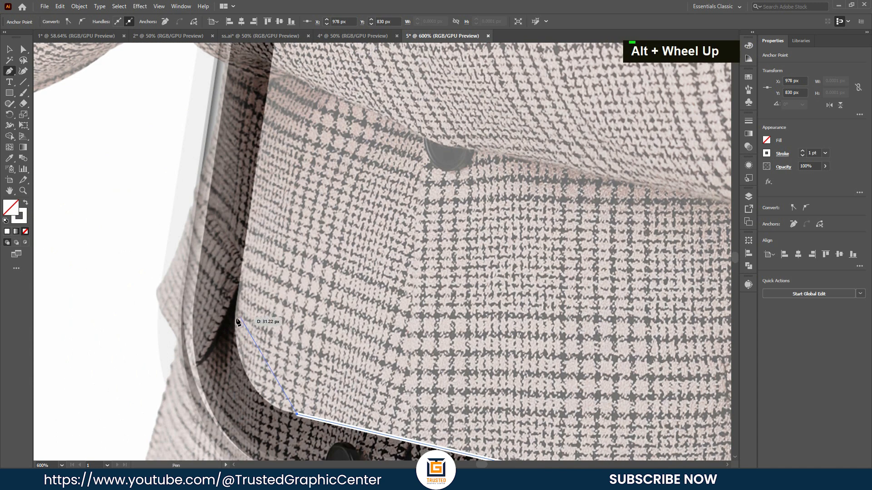
left_click_drag(237, 314, 243, 225)
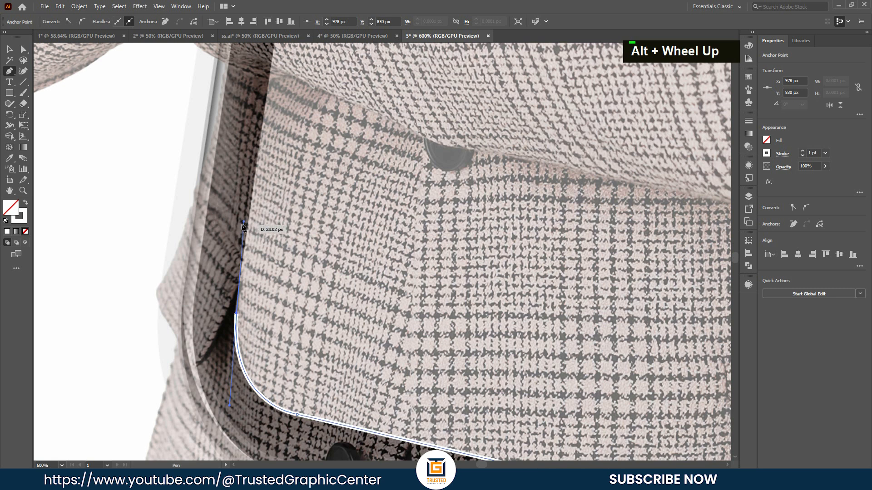
scroll(245, 218, "up", 2)
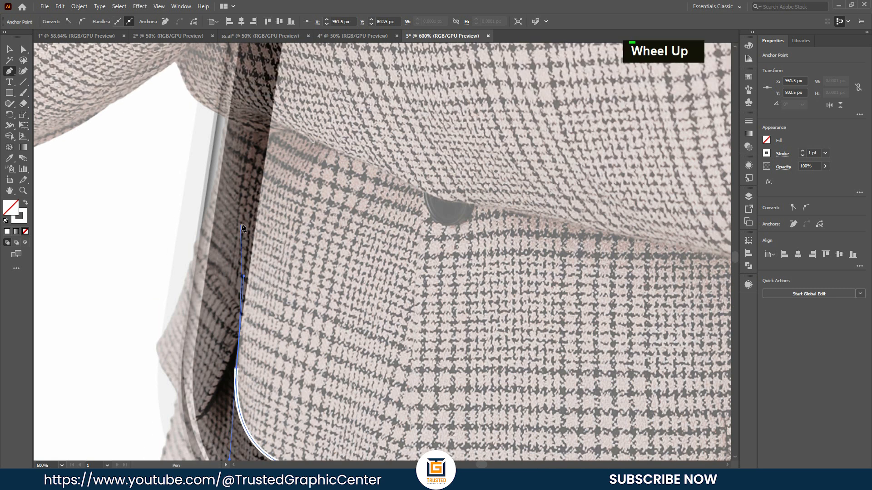
left_click(270, 138)
scroll(269, 138, "up", 2)
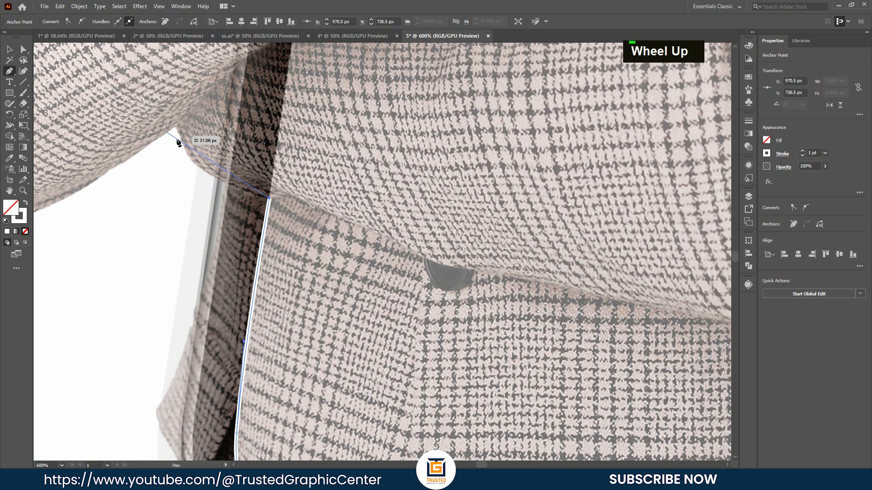
- Trace the underside of the sleeve across the phone frame up to the notch between the man's arms, ending on a corner anchor
left_click_drag(193, 161, 174, 139)
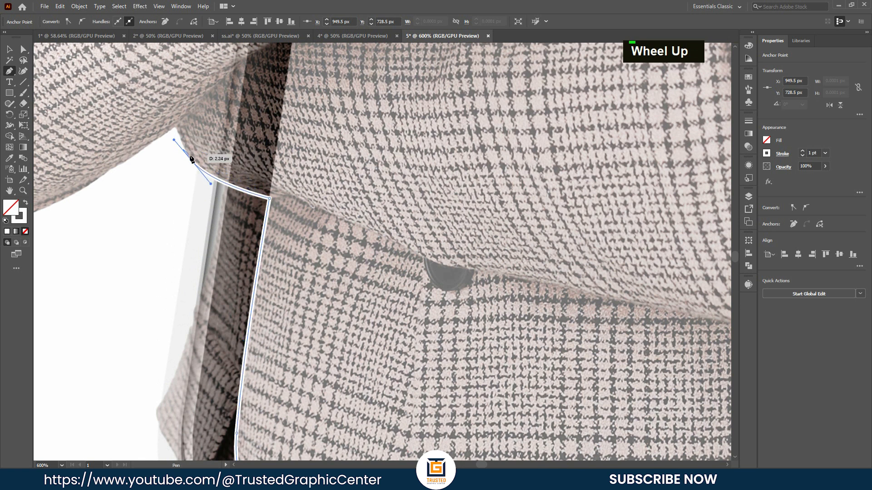
left_click(176, 128)
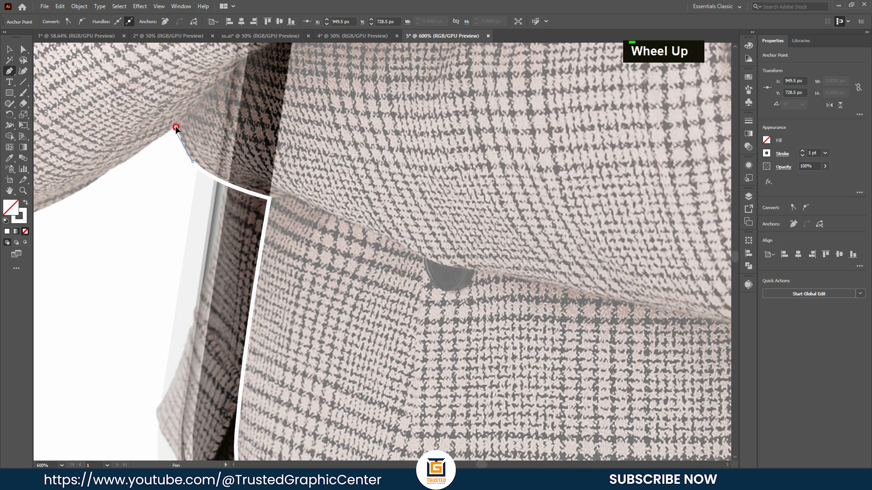
key("ctrl+z")
scroll(180, 123, "up", 2, "alt")
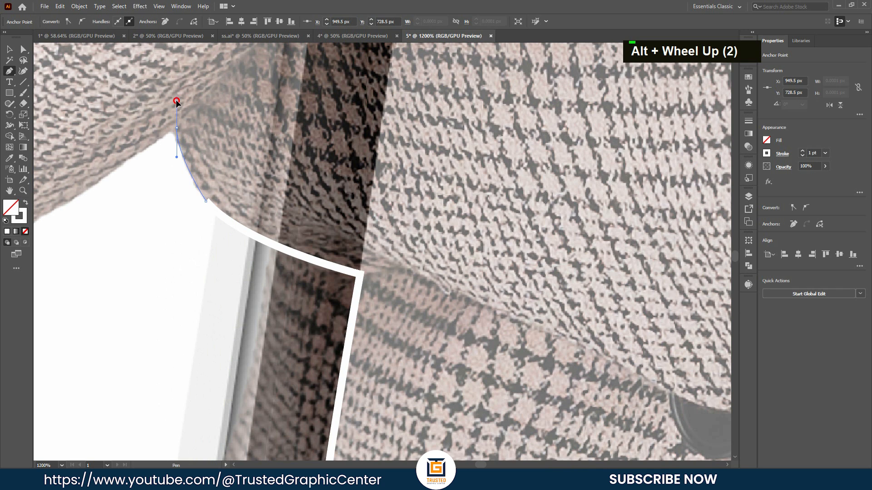
left_click_drag(177, 99, 177, 99)
left_click(176, 128)
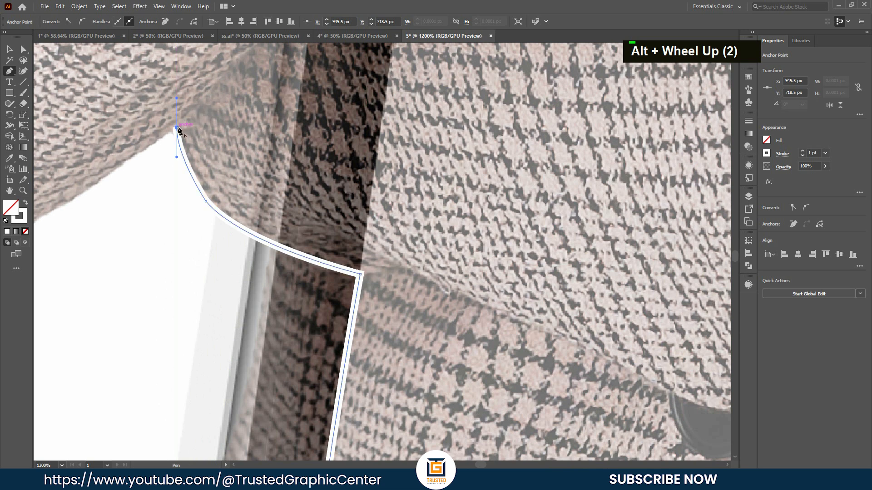
- Carry the path loosely around the outside of the man's elbow with straight segments, keeping clear of the jacket
scroll(223, 118, "down", 1, "alt")
scroll(226, 123, "down", 3)
left_click(203, 152)
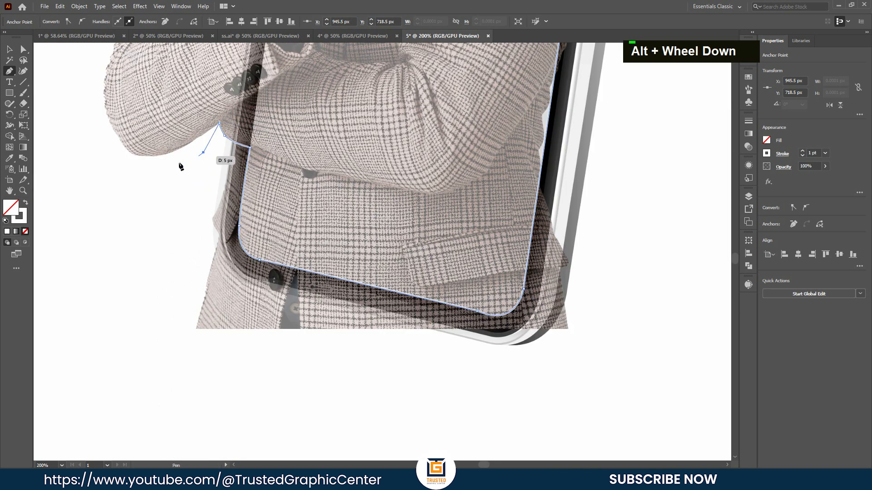
double_click(97, 129)
scroll(98, 132, "up", 2)
scroll(97, 136, "down", 3, "alt")
scroll(97, 150, "up", 2)
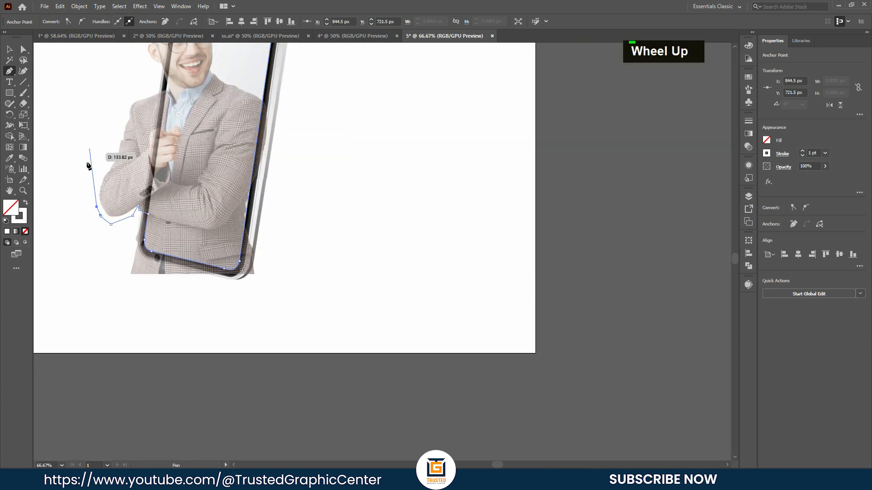
- Continue the loose outline past the shoulder and around the head, closing the path at its starting anchor on the phone screen
double_click(141, 79)
scroll(141, 82, "up", 3)
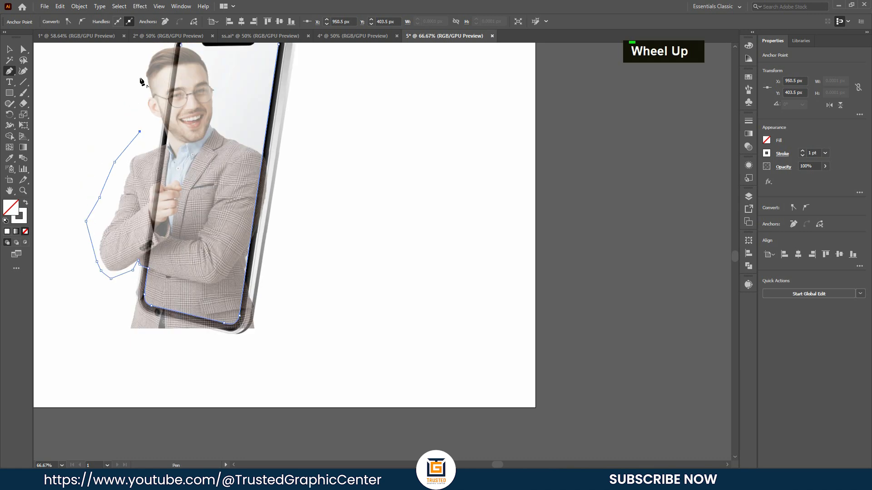
double_click(151, 63)
scroll(171, 64, "up", 1)
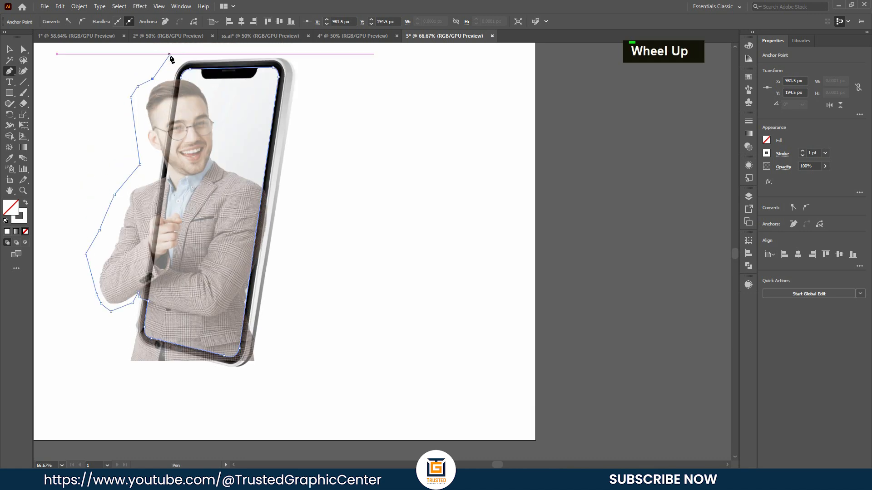
scroll(173, 60, "up", 1, "alt")
left_click(184, 88)
scroll(516, 154, "down", 1, "alt")
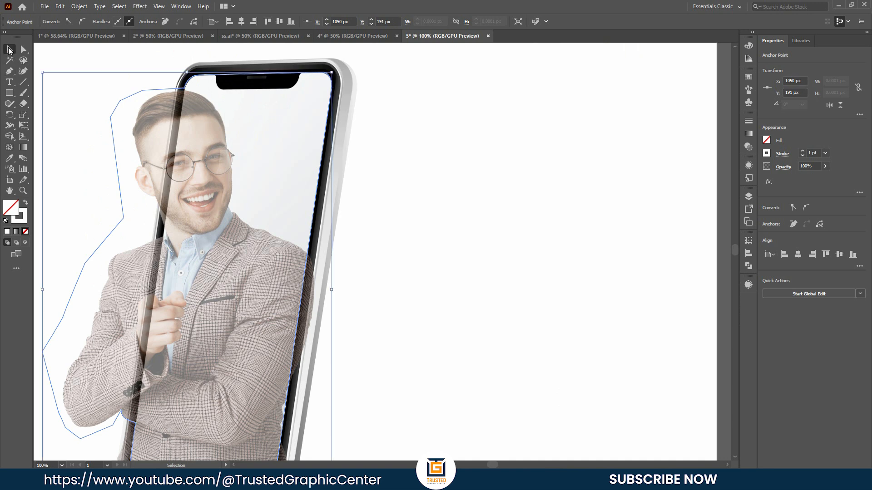
- Preview the closed outline with a solid white fill, revert it to a white stroke without fill, and deselect it
key("v")
left_click(193, 122)
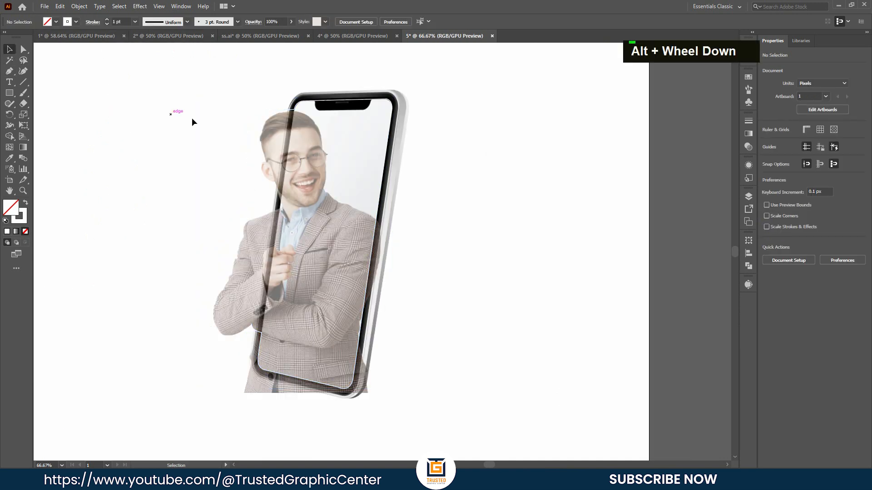
left_click(304, 103)
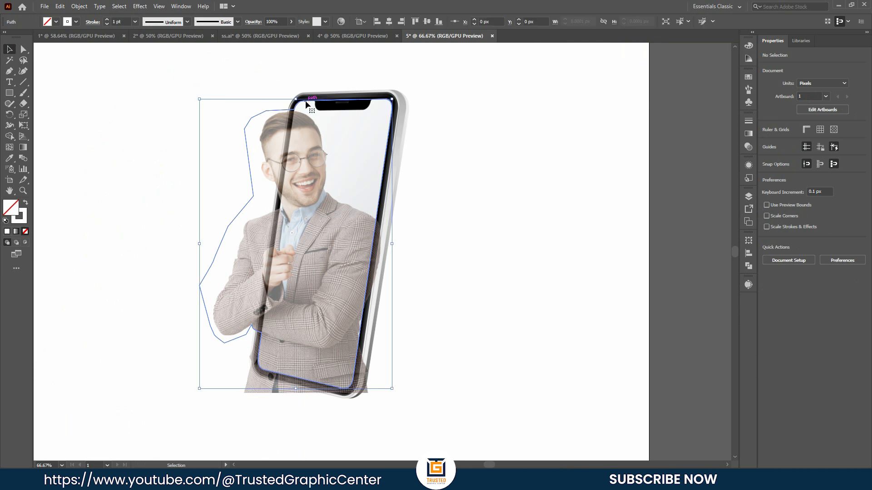
key("shift+x")
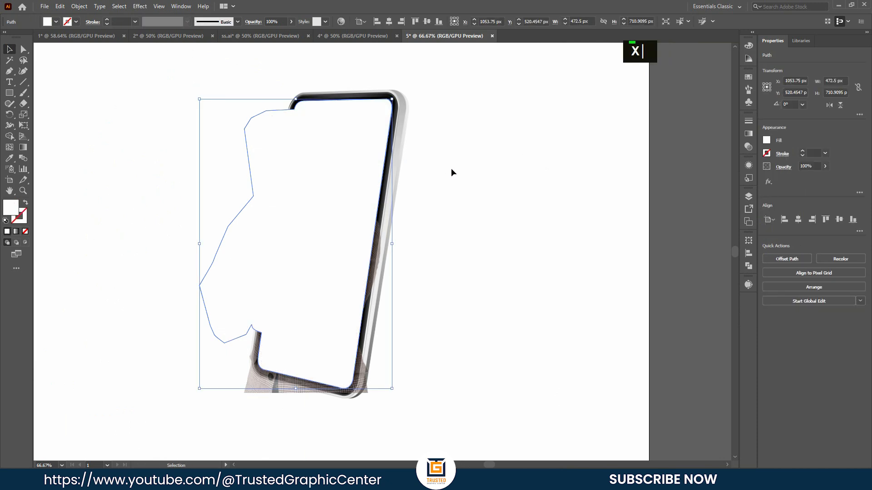
left_click(451, 169)
left_click(325, 208)
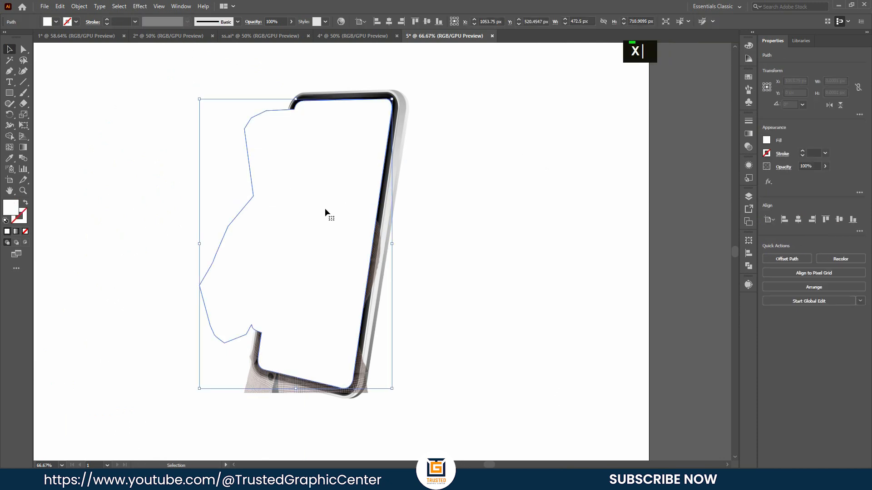
key("shift+x")
left_click(534, 260)
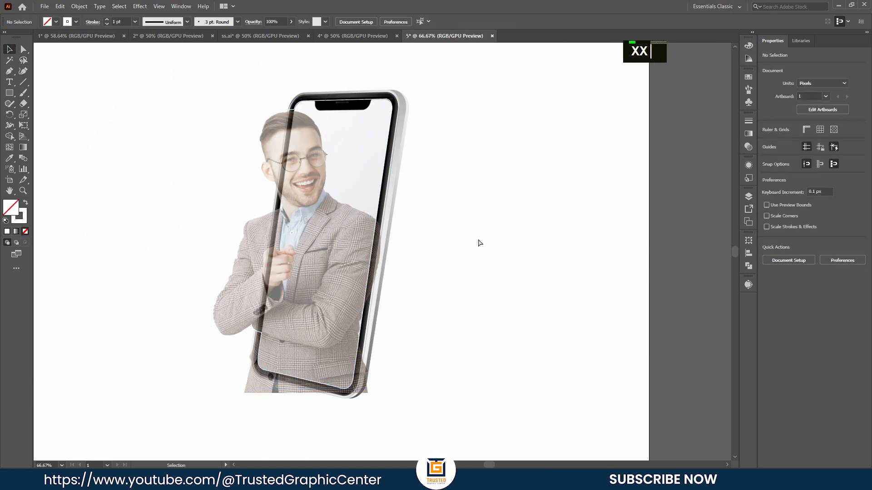
- Unlock all locked objects and restore the man's photo to full opacity
key("ctrl+alt+2")
left_click(551, 236)
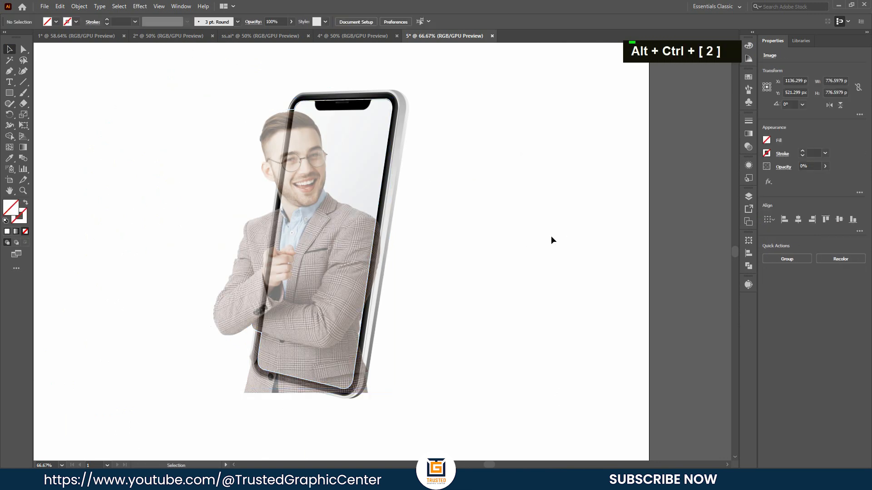
left_click(223, 312)
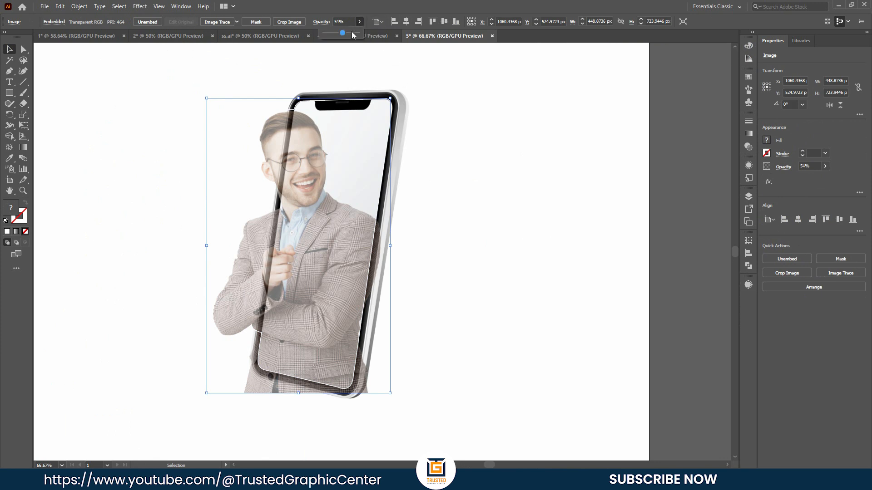
left_click(360, 35)
left_click(543, 157)
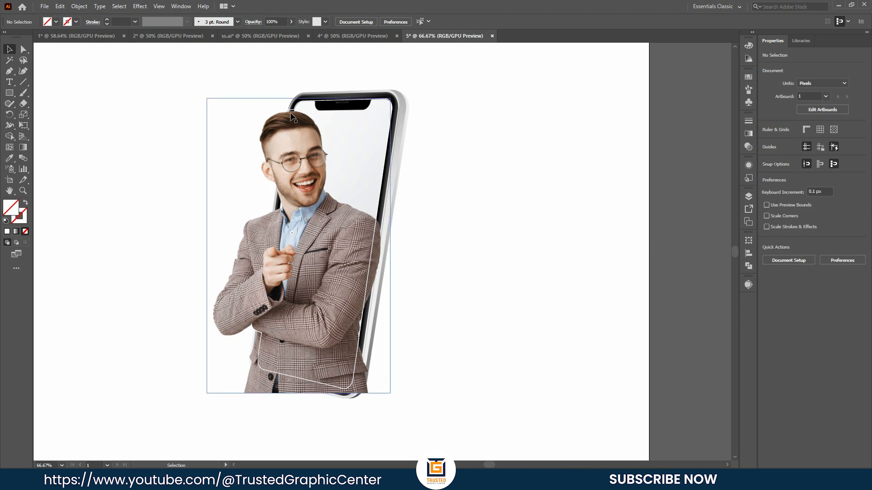
- Fill the traced outline around the man and phone screen with solid white
left_click(318, 114)
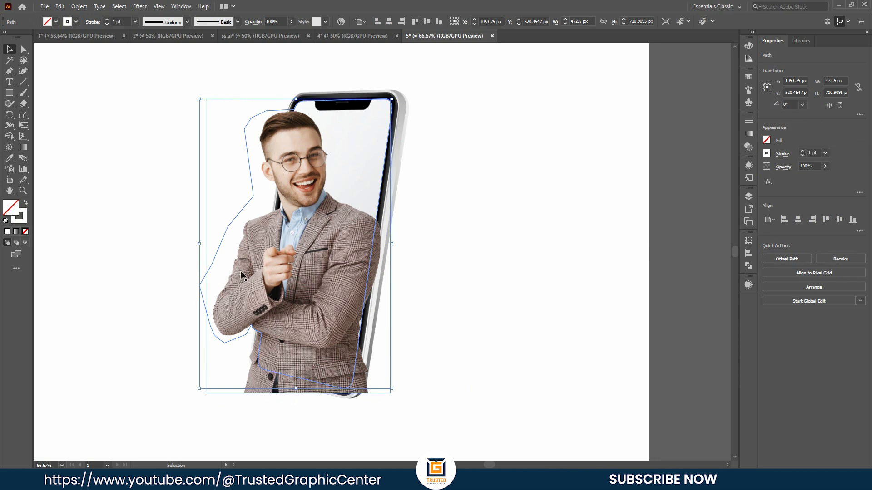
left_click(56, 22)
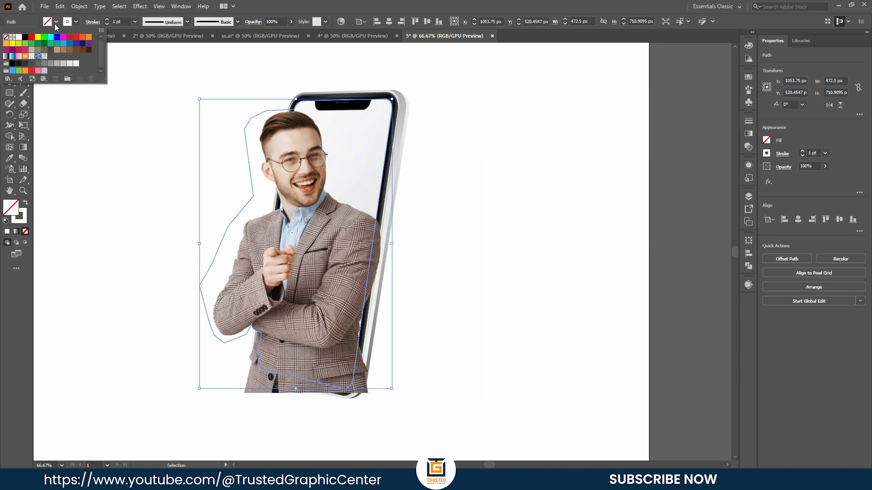
left_click(20, 38)
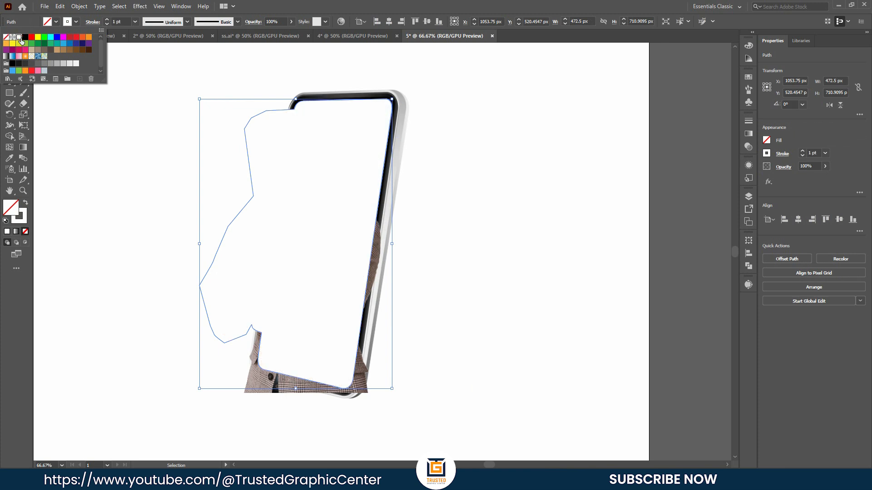
left_click(141, 205)
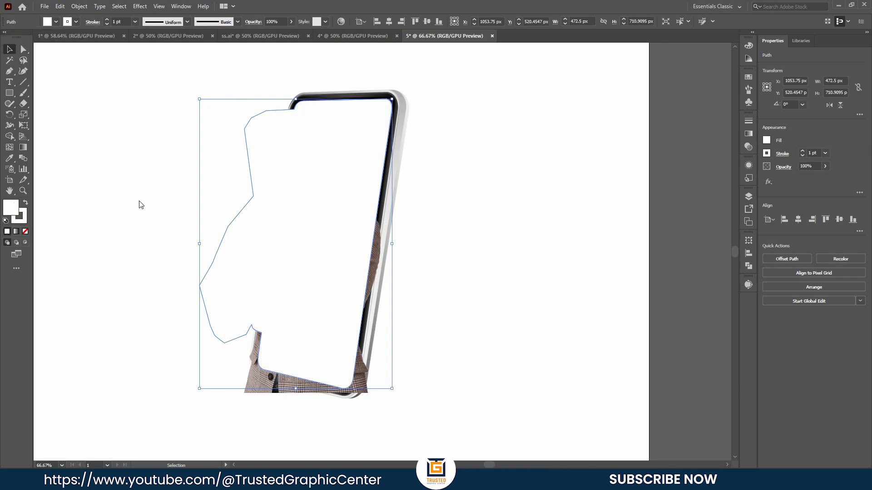
- Make a clipping mask from the white outline and the man's photo, and deselect the result
left_click(105, 252)
left_click(261, 203)
left_click(266, 389, "shift")
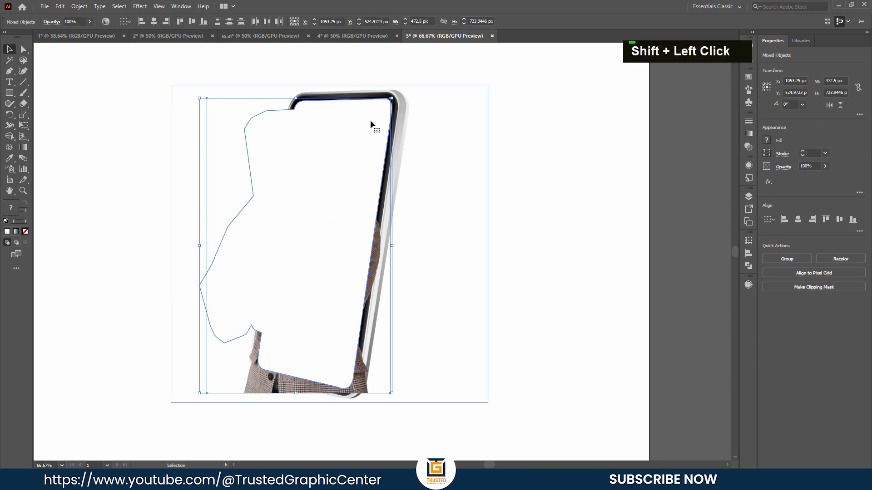
right_click(280, 202)
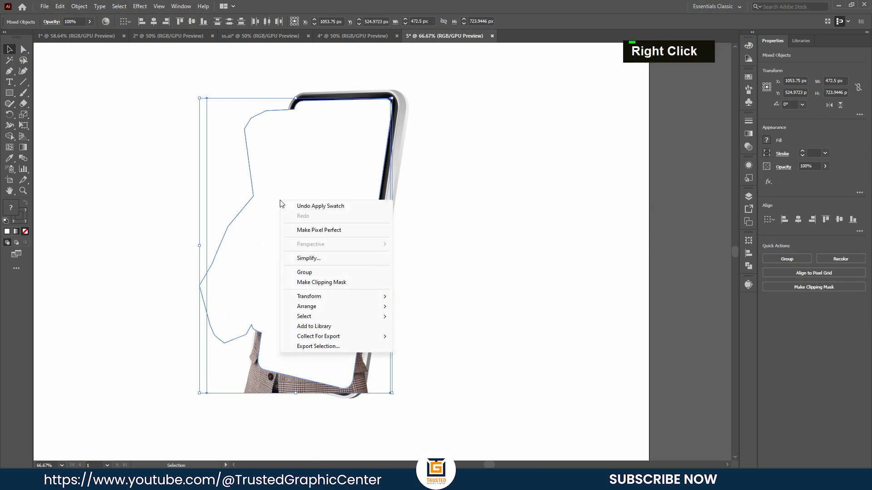
left_click(336, 283)
left_click(571, 296)
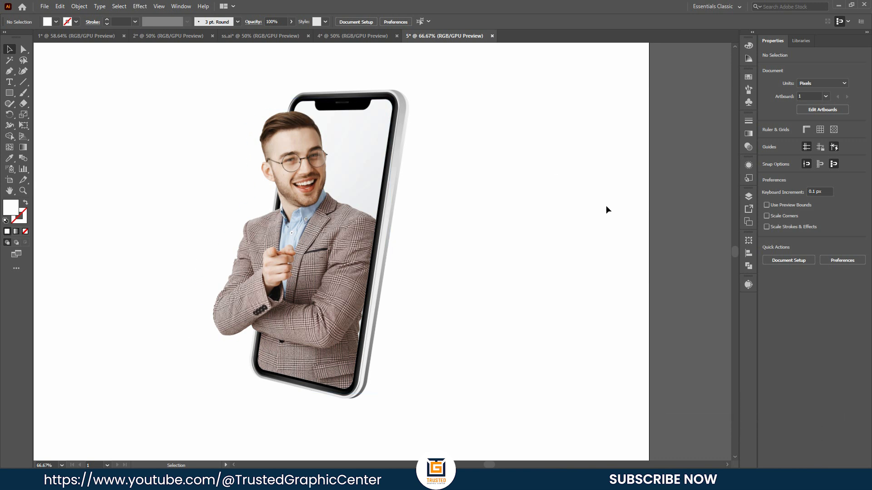
scroll(488, 219, "down", 1)
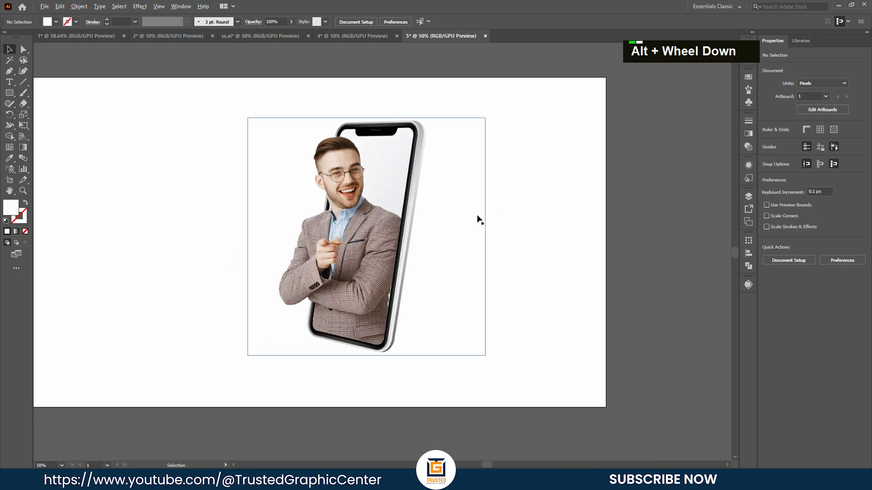